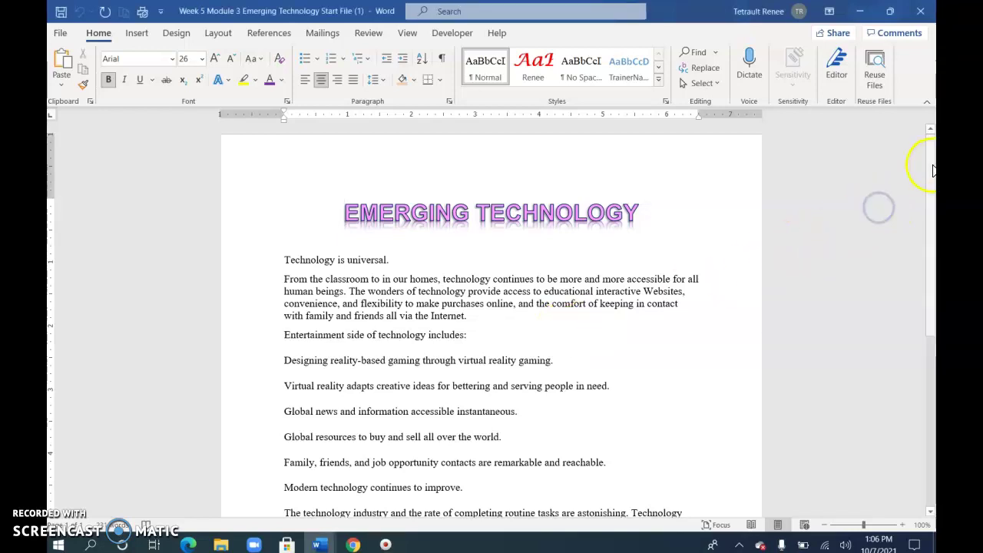
Turn the five entertainment example paragraphs into a numbered list.
scroll(932, 180, "down", 1)
scroll(932, 180, "down", 5)
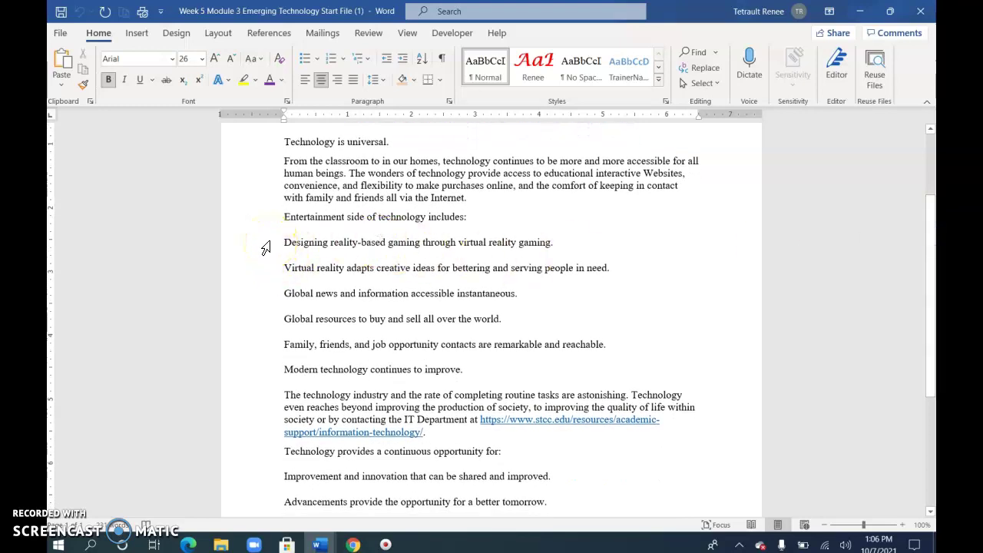
left_click_drag(267, 246, 271, 359)
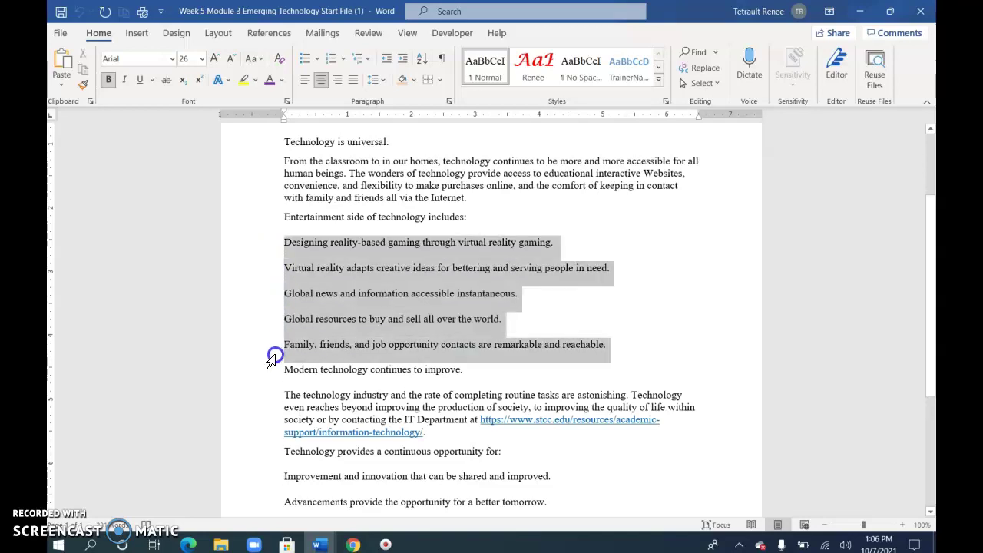
left_click(333, 65)
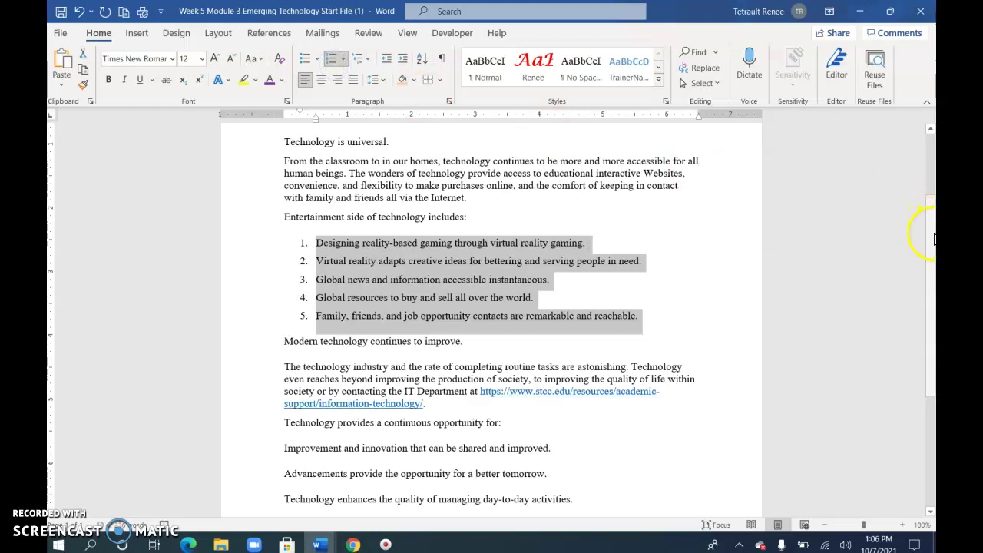
Number the four paragraphs after 'Technology provides a continuous opportunity for:' as 1–4.
scroll(934, 239, "down", 3)
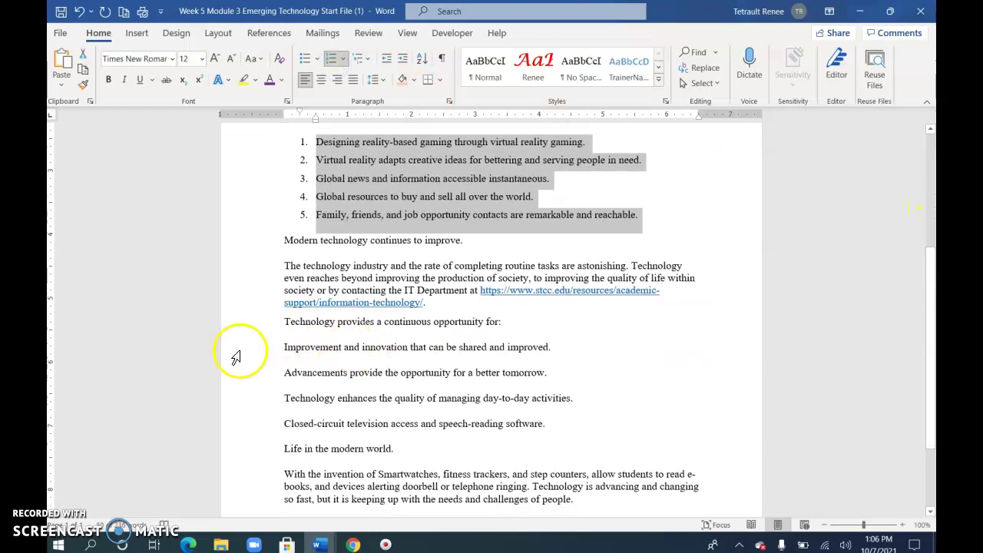
left_click_drag(244, 355, 254, 422)
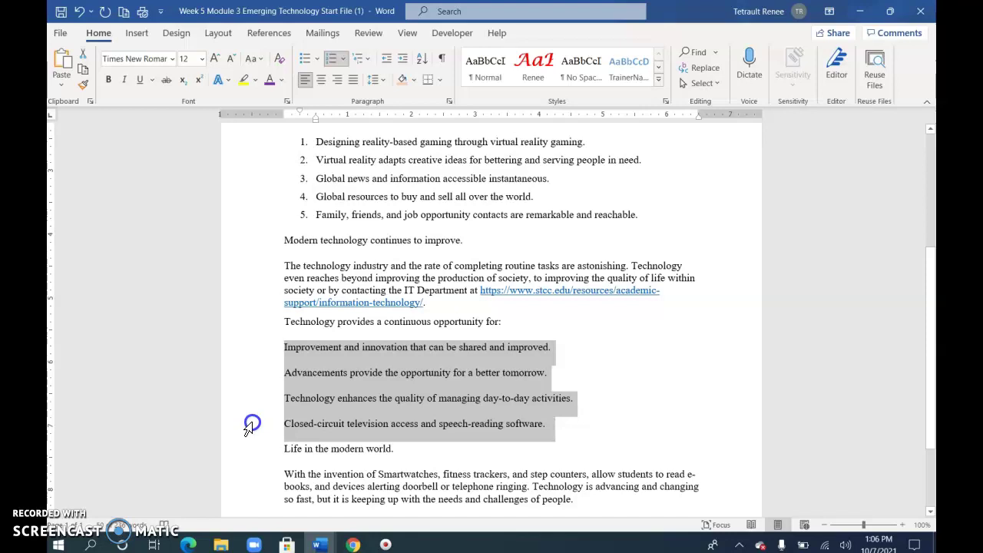
left_click(332, 61)
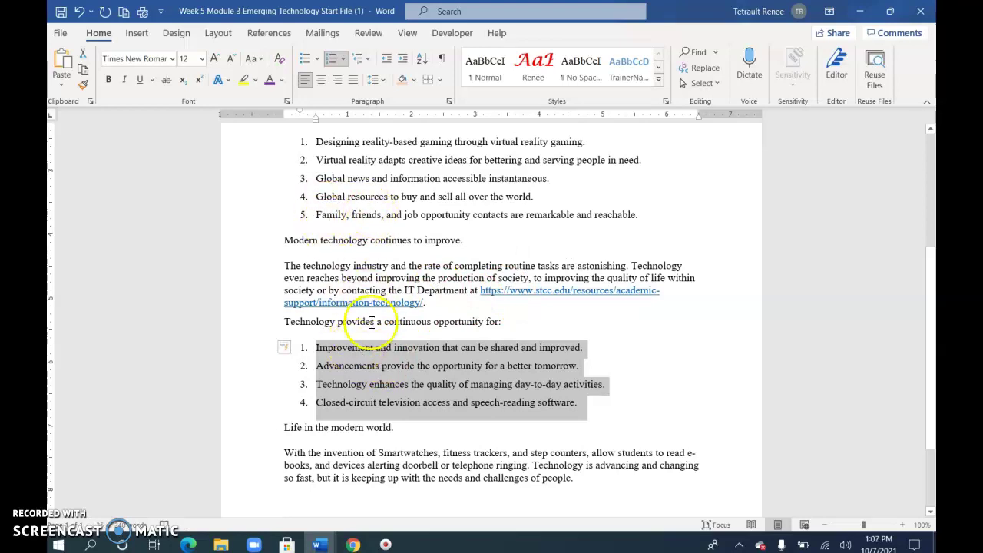
right_click(380, 365)
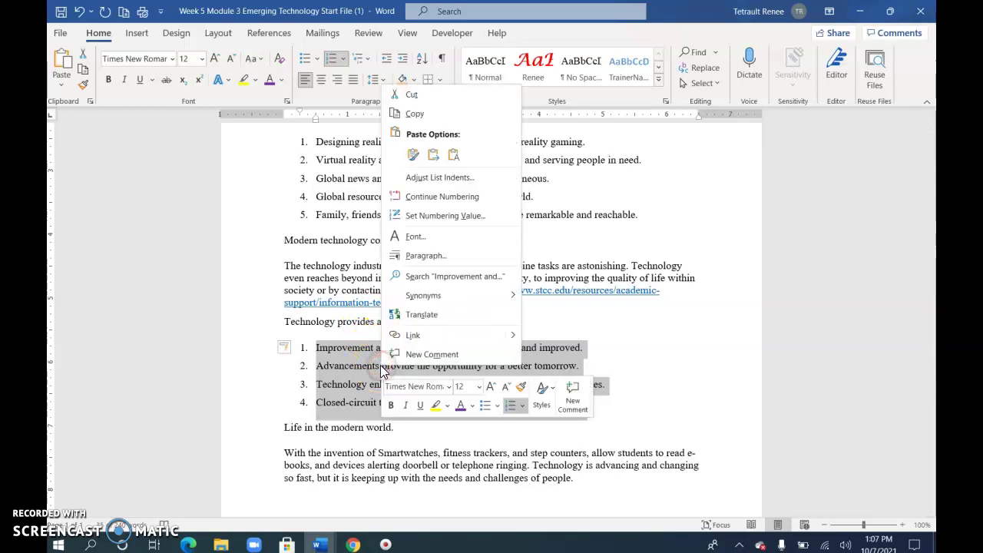
left_click(449, 197)
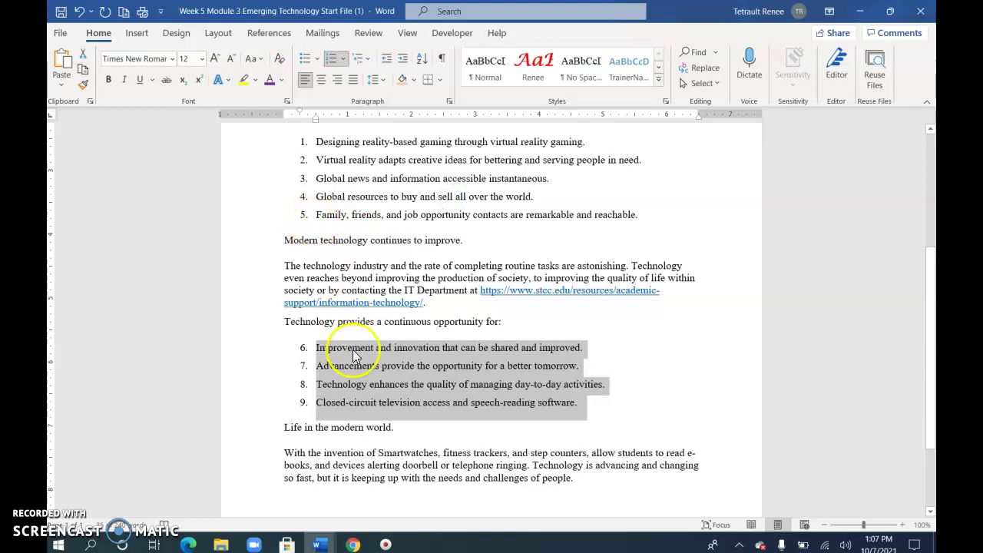
right_click(382, 376)
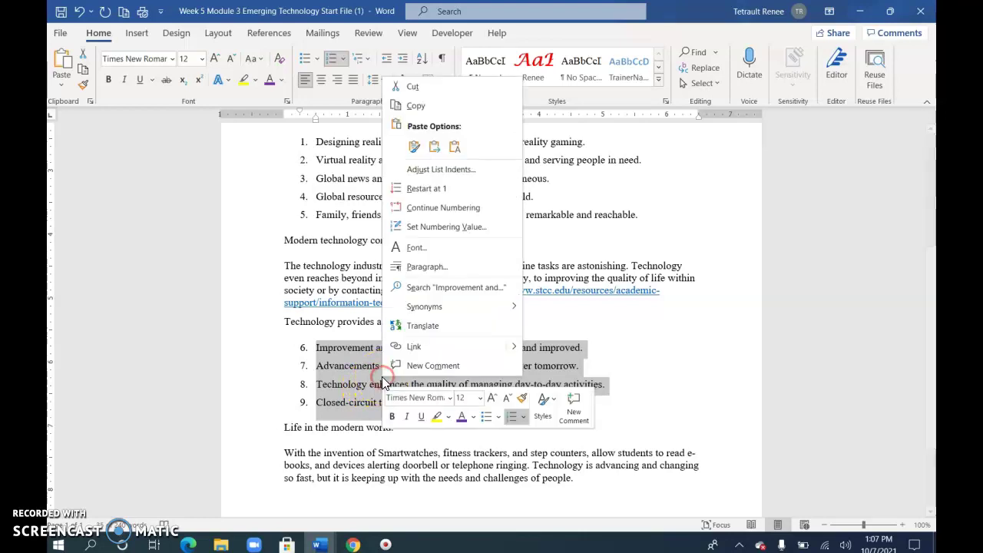
left_click(432, 194)
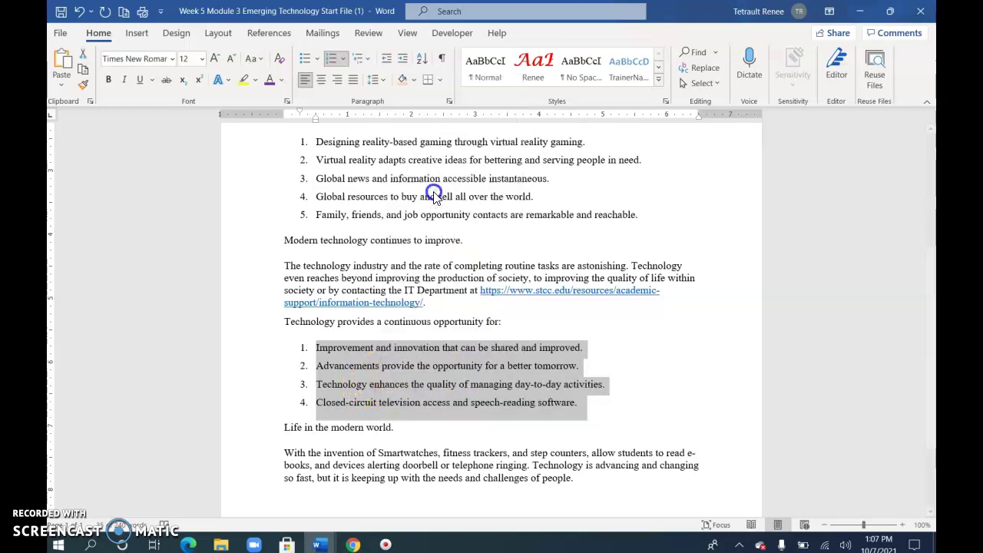
left_click(520, 385)
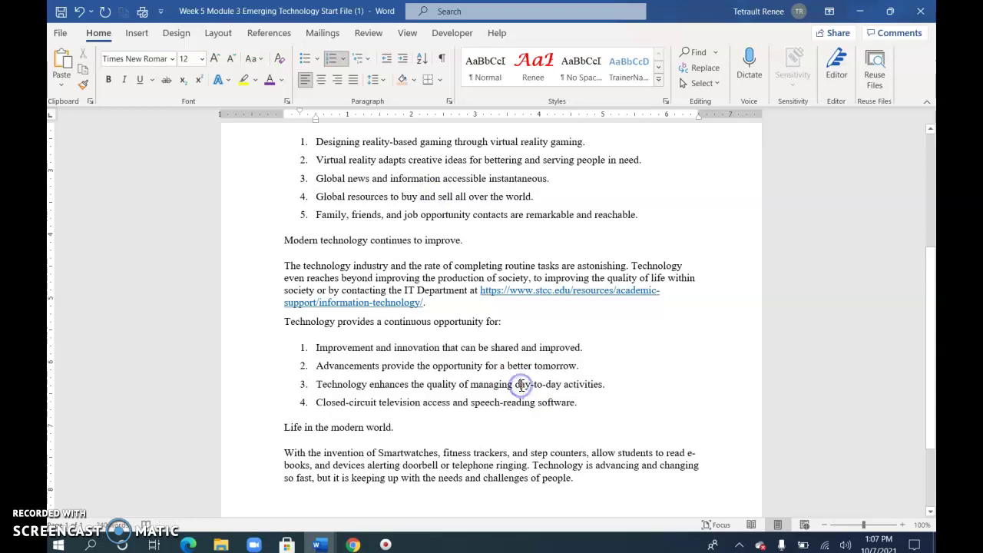
Remove the hyperlink from the IT Department web address so it becomes plain text.
left_click(562, 292)
right_click(562, 292)
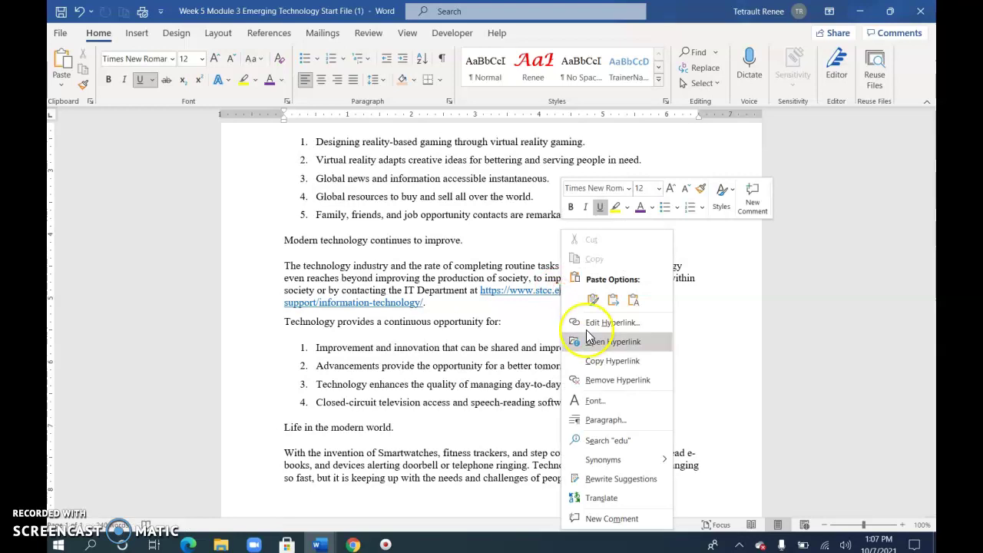
left_click(612, 381)
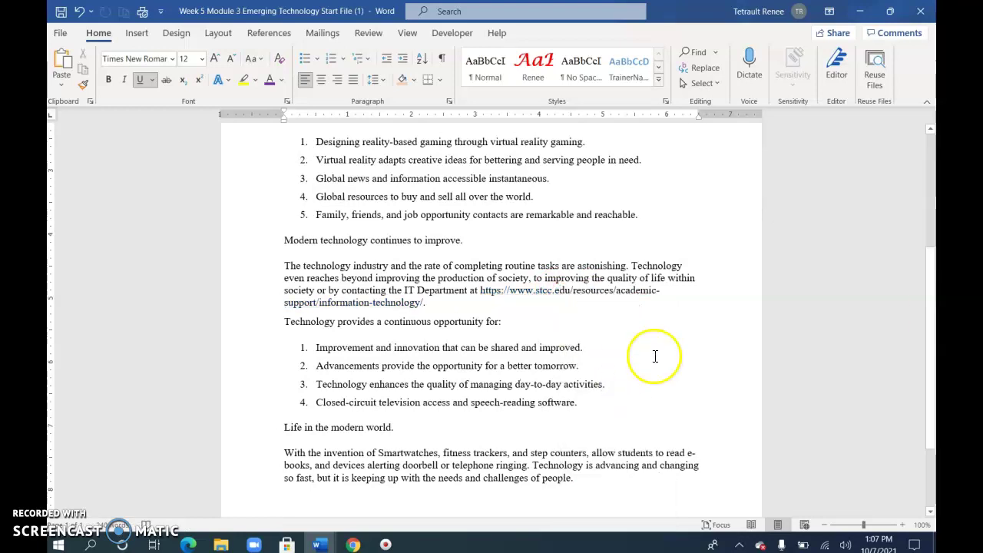
left_click(364, 429)
left_click(380, 319)
left_click(383, 246)
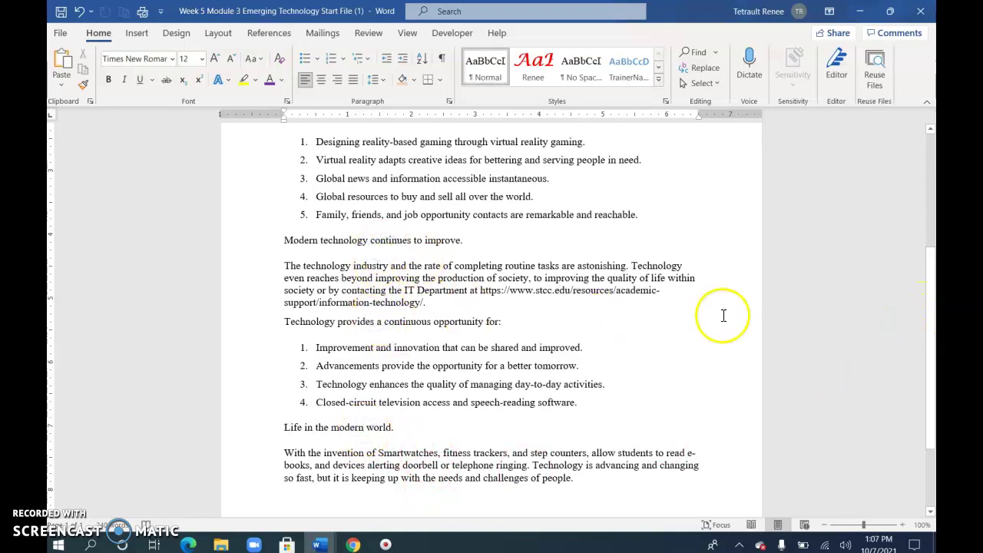
left_click_drag(932, 321, 927, 235)
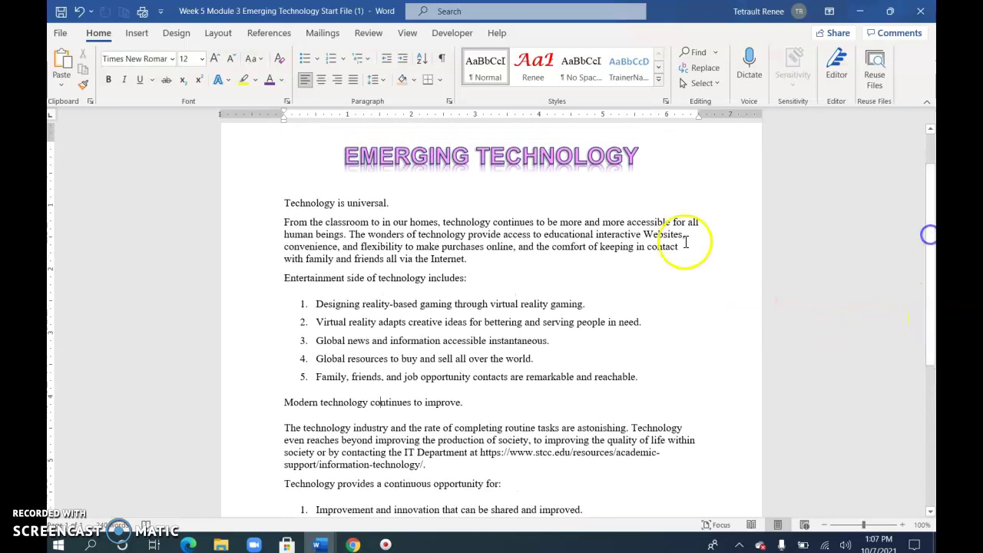
Select 'Technology is universal.', 'Entertainment side…', 'Modern technology…', 'Technology provides…' and 'Life in the modern world.' together.
left_click(259, 208)
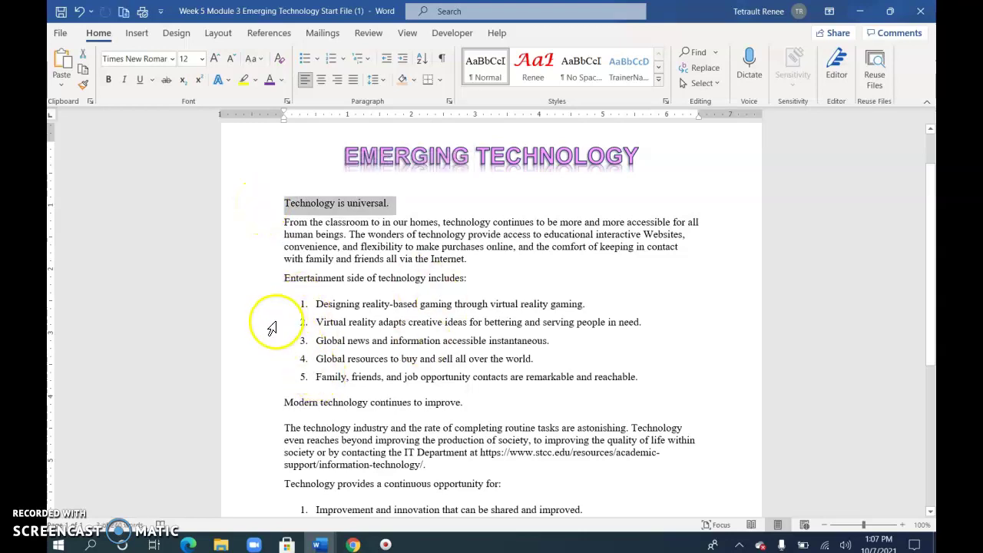
left_click(255, 284, "ctrl")
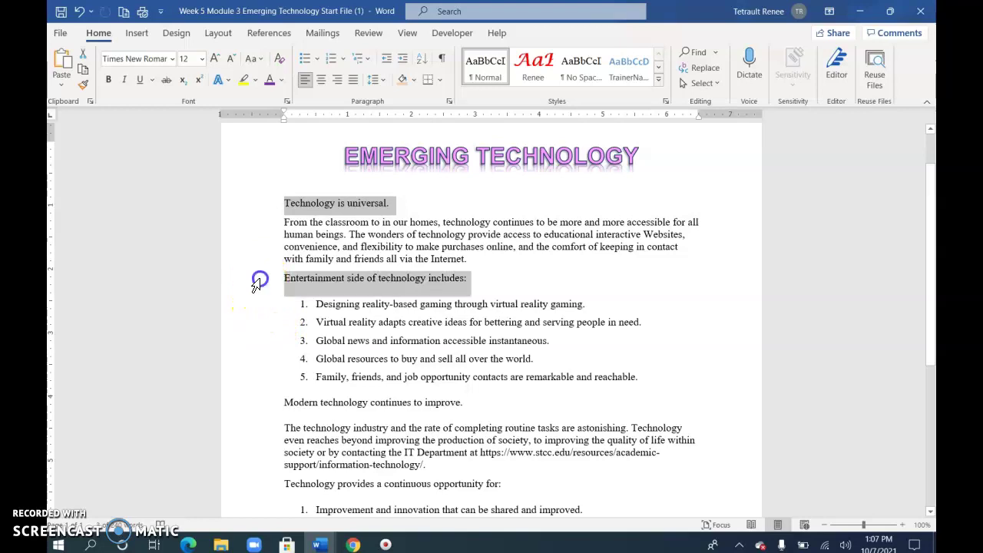
left_click(238, 409, "ctrl")
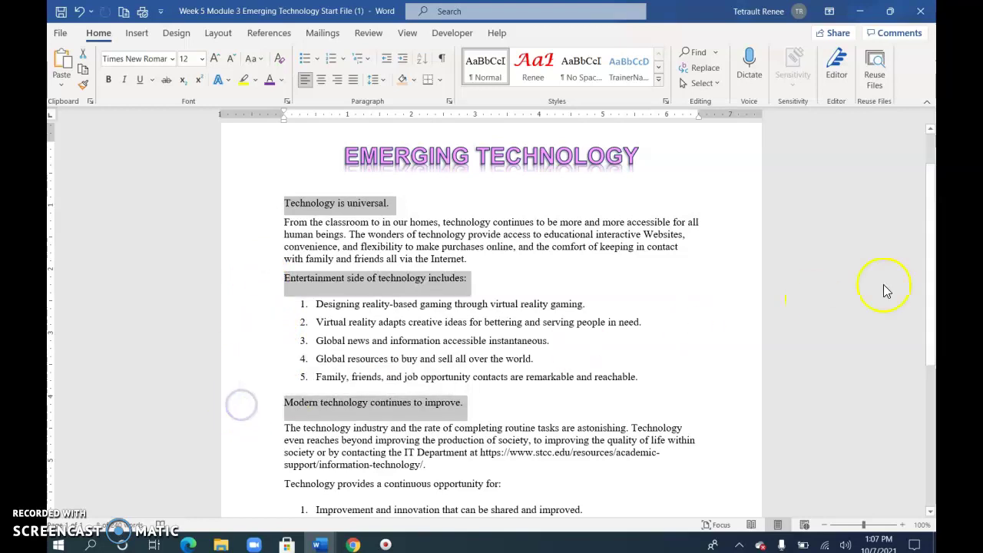
left_click_drag(931, 276, 931, 369)
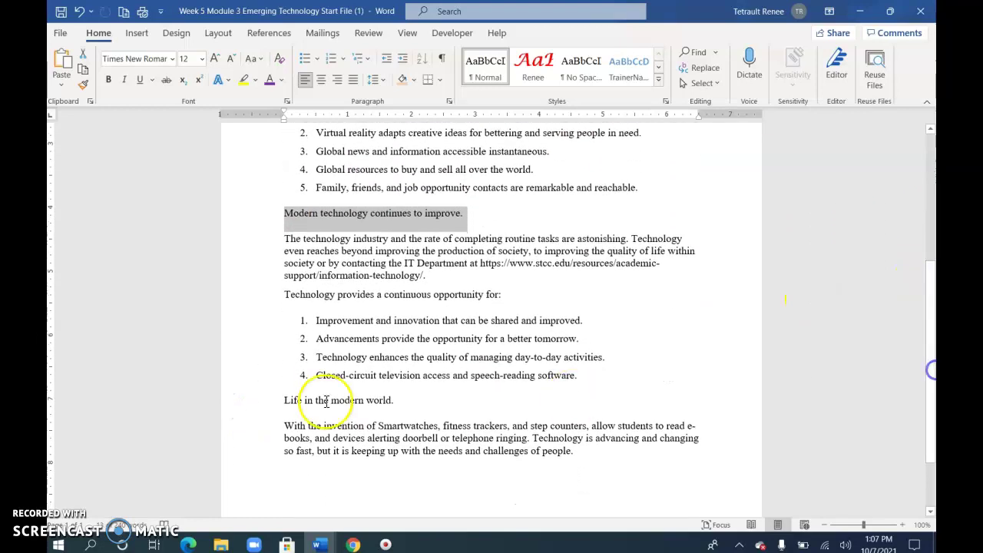
left_click(258, 295, "ctrl")
left_click(248, 402, "ctrl")
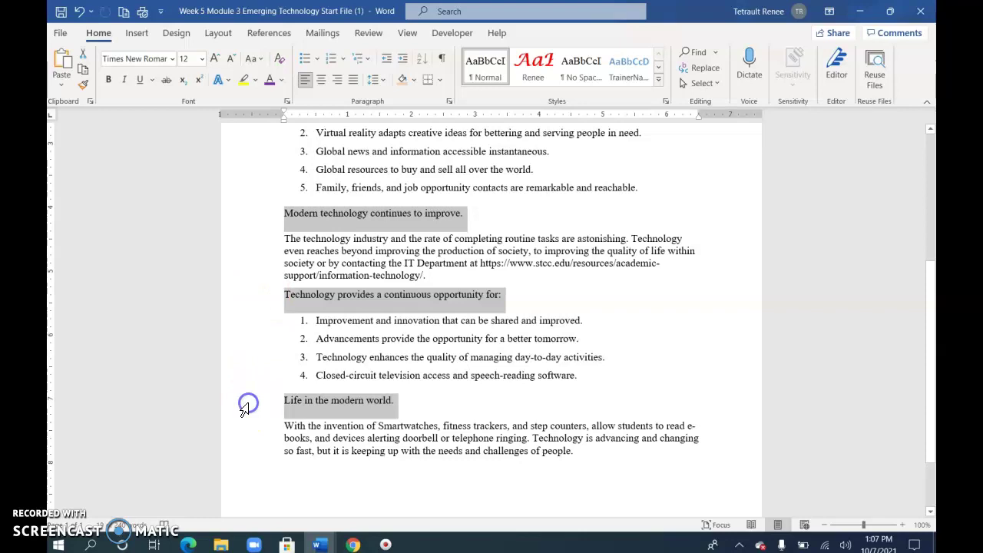
left_click_drag(934, 396, 932, 292)
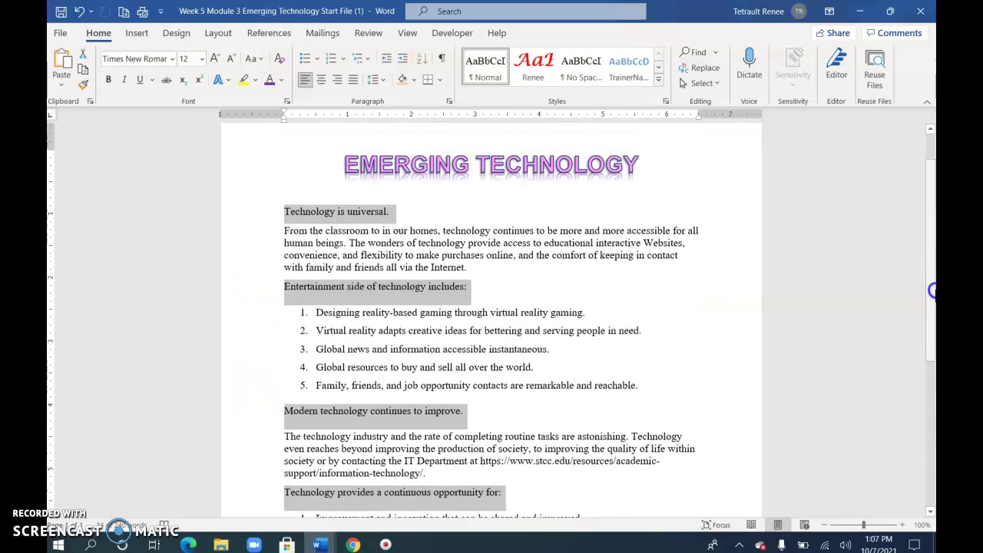
Give the selected headings 14 pt size, purple font colour, bold, and a bottom border.
left_click(214, 60)
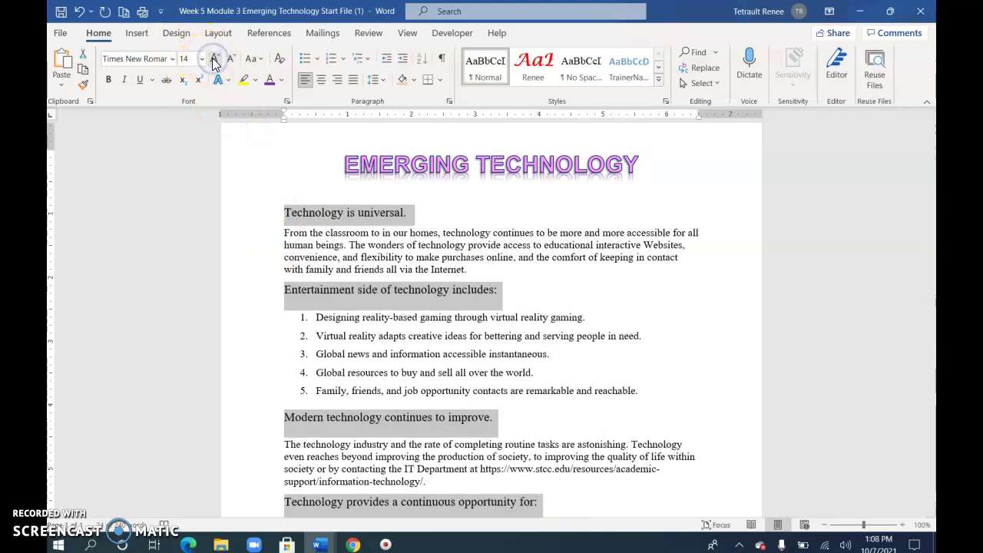
left_click(281, 80)
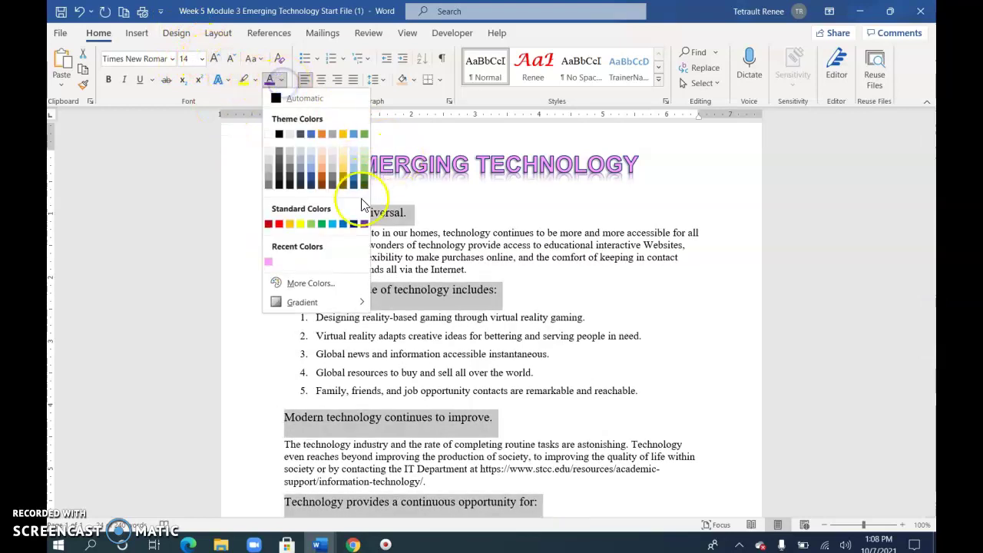
left_click(364, 223)
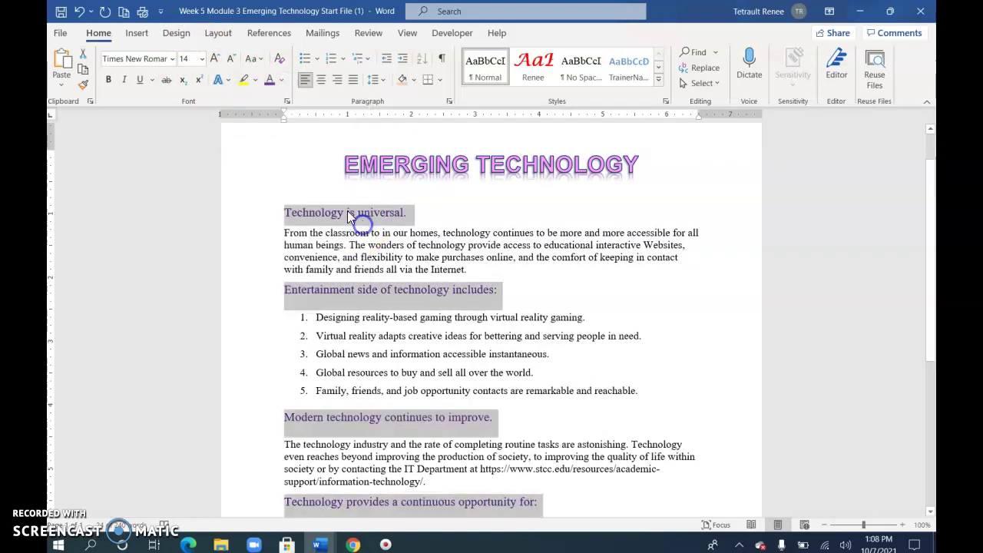
left_click(109, 80)
left_click(441, 80)
left_click(445, 100)
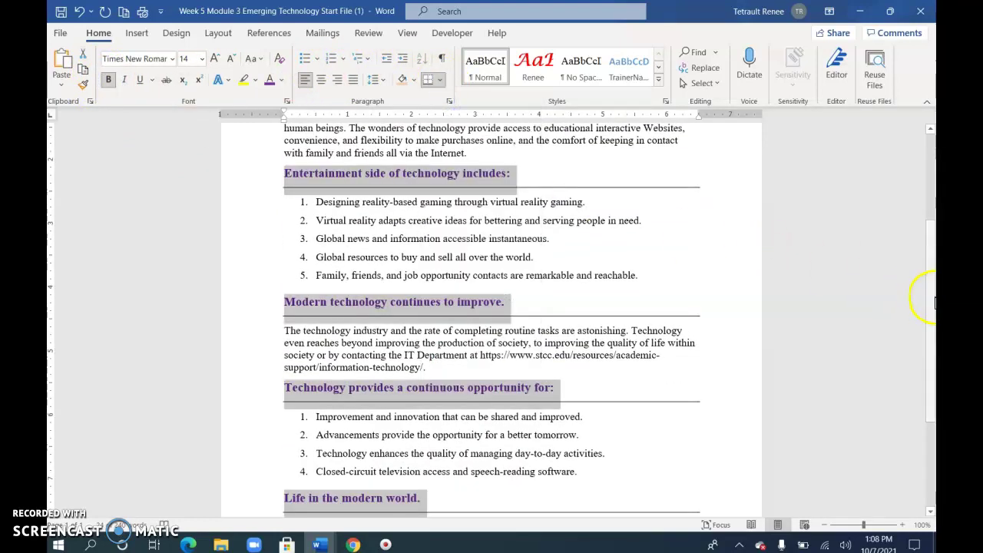
left_click_drag(932, 321, 932, 341)
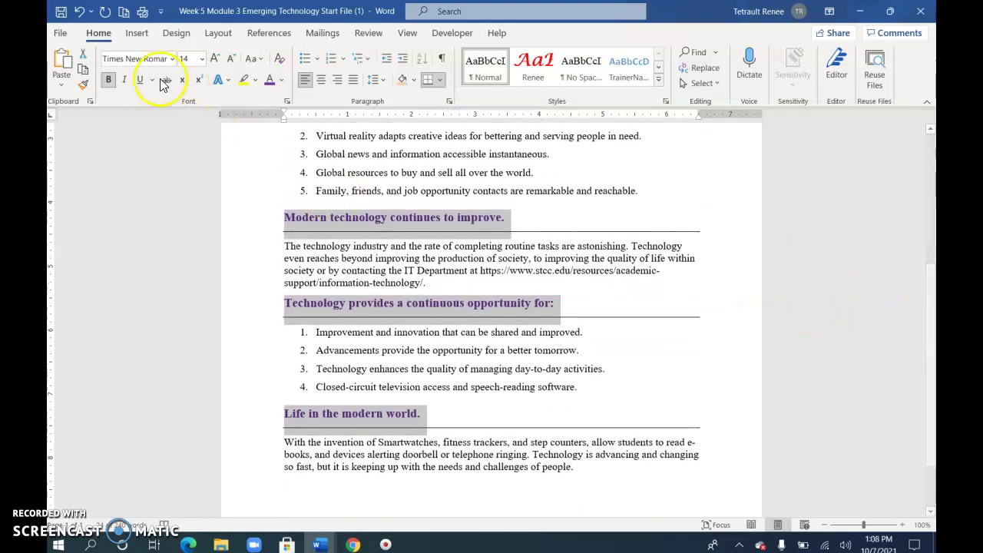
Undo the headings' bottom borders and their 14 pt bold purple formatting.
left_click(80, 14)
left_click(80, 14)
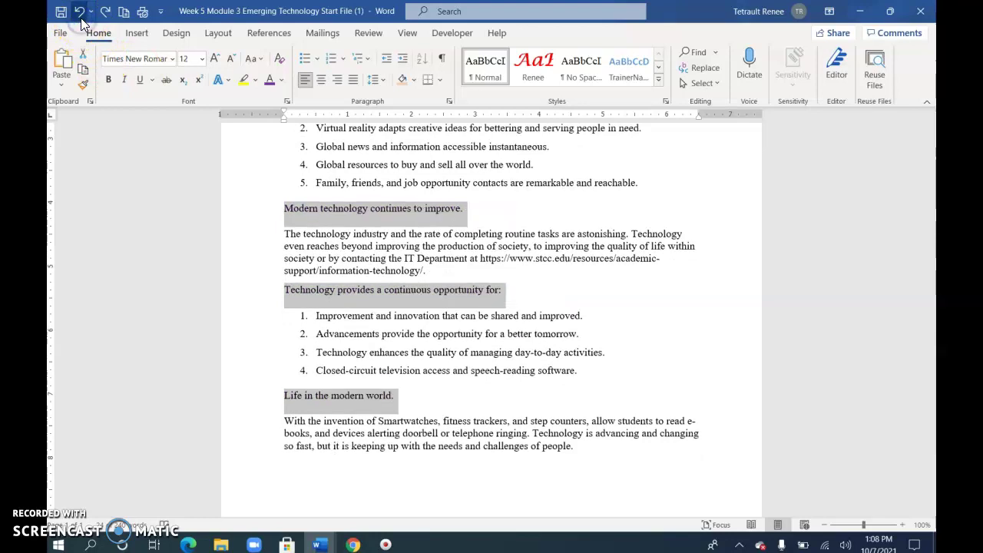
scroll(483, 311, "up", 6)
left_click(292, 227)
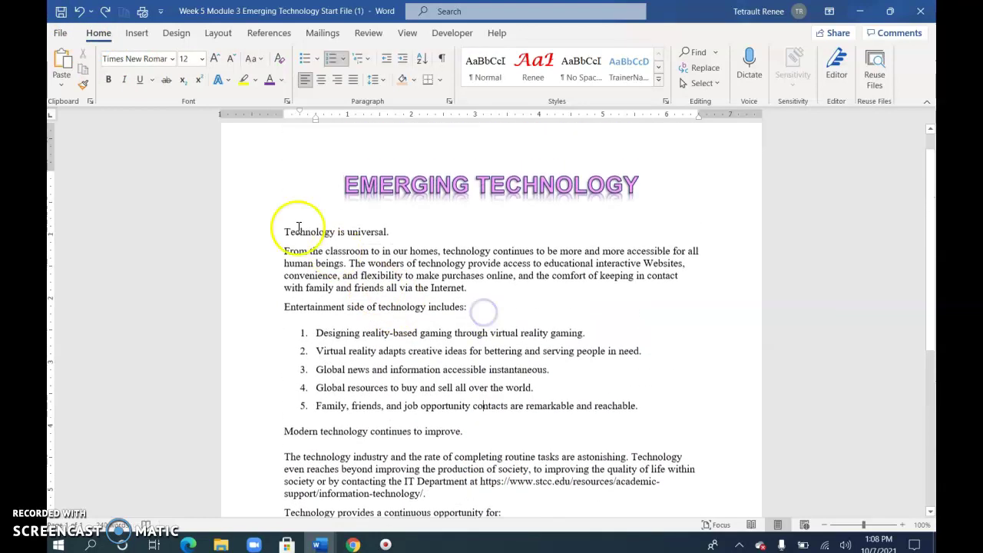
Make 'Technology is universal.' 14 pt, purple and bold, with a bottom border.
left_click(261, 236)
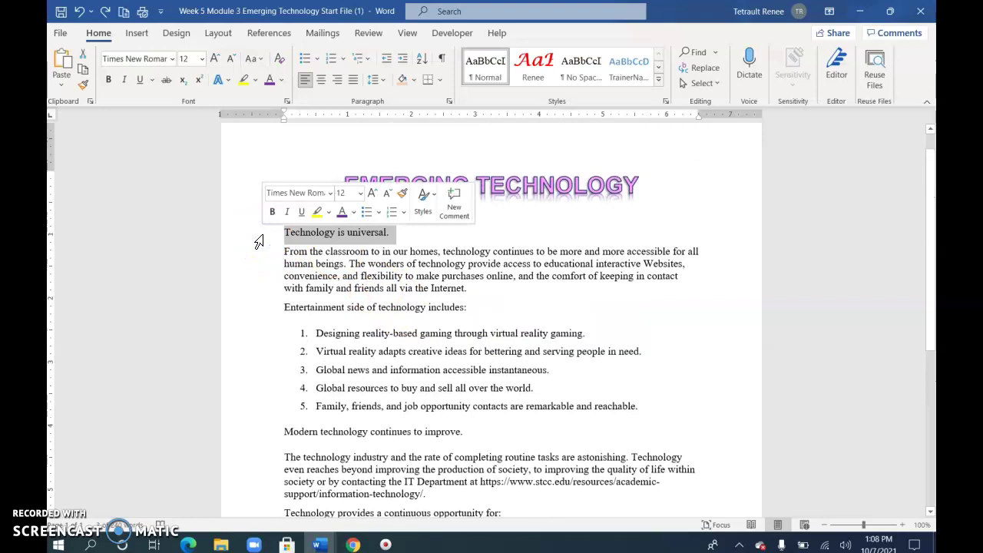
left_click(372, 193)
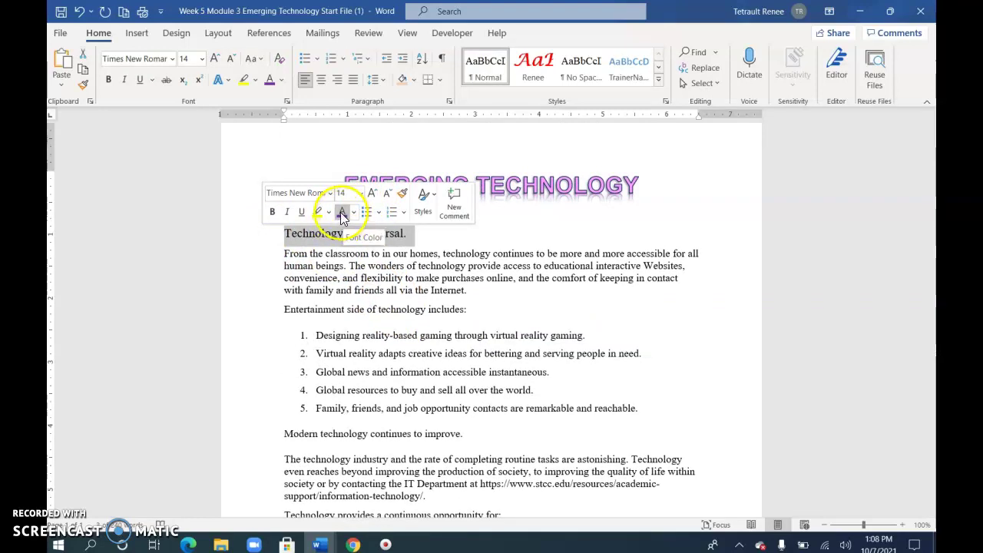
left_click(342, 212)
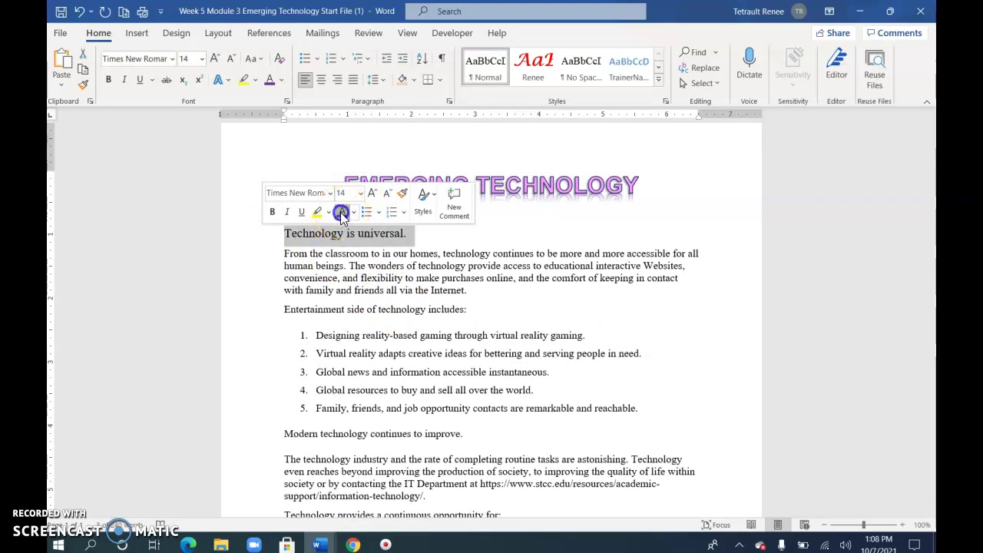
left_click(272, 213)
left_click(427, 79)
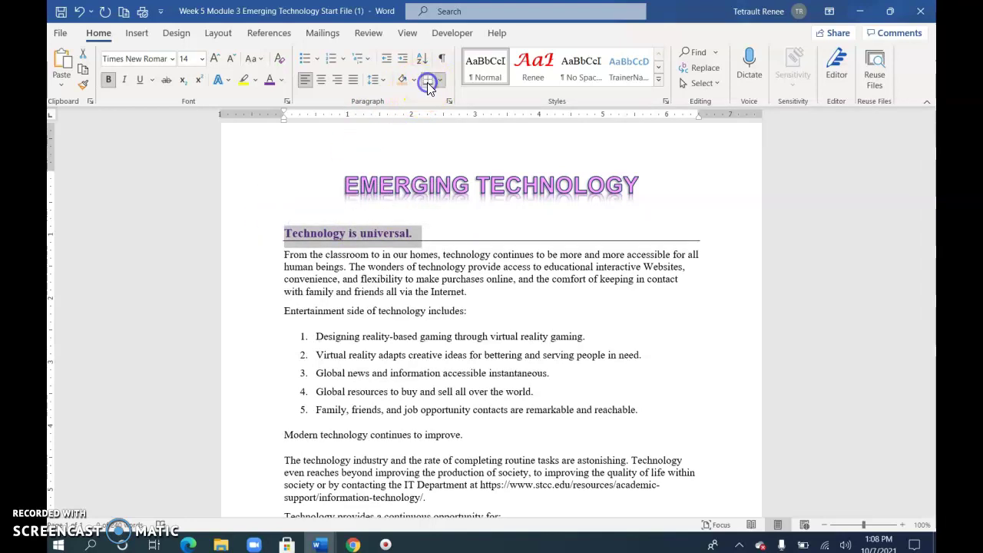
Use Format Painter to copy the first heading's formatting onto 'Entertainment…', 'Modern technology…', 'Technology provides…' and 'Life in the modern world.'.
left_click(84, 85)
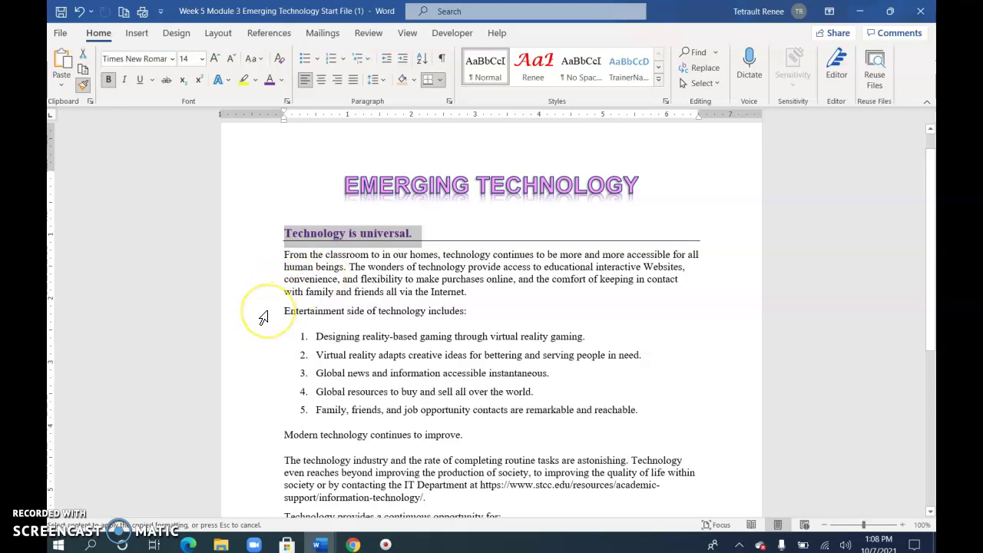
left_click(266, 315)
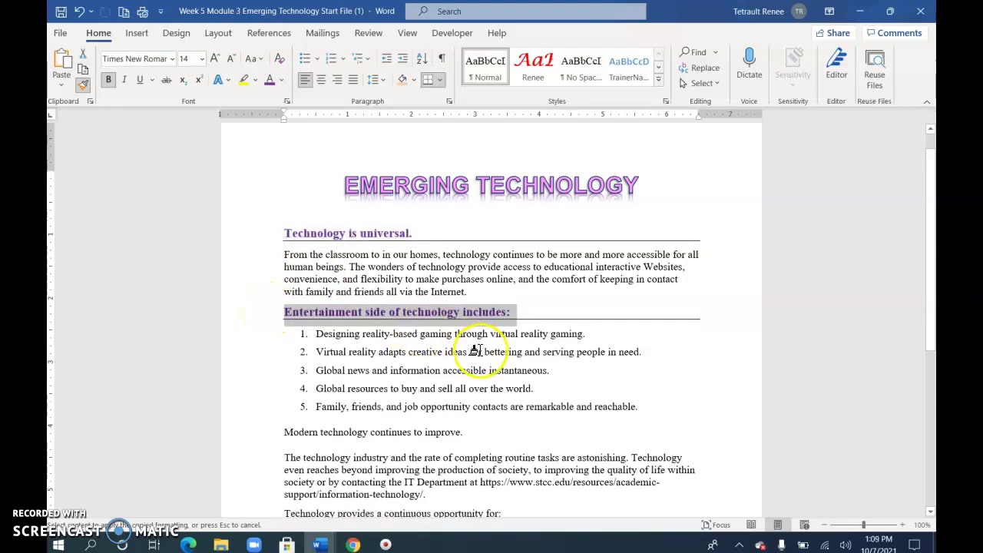
left_click(259, 439)
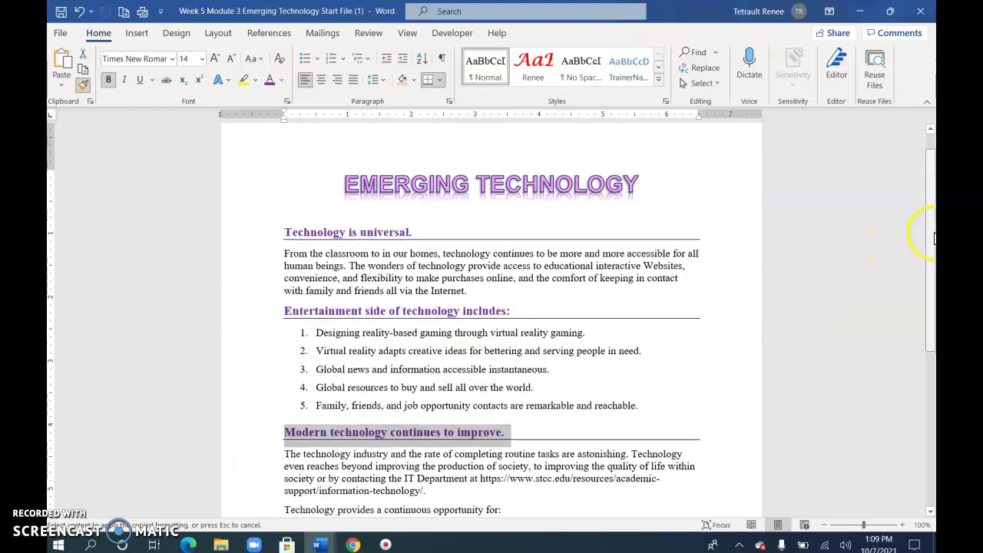
left_click_drag(931, 230, 931, 346)
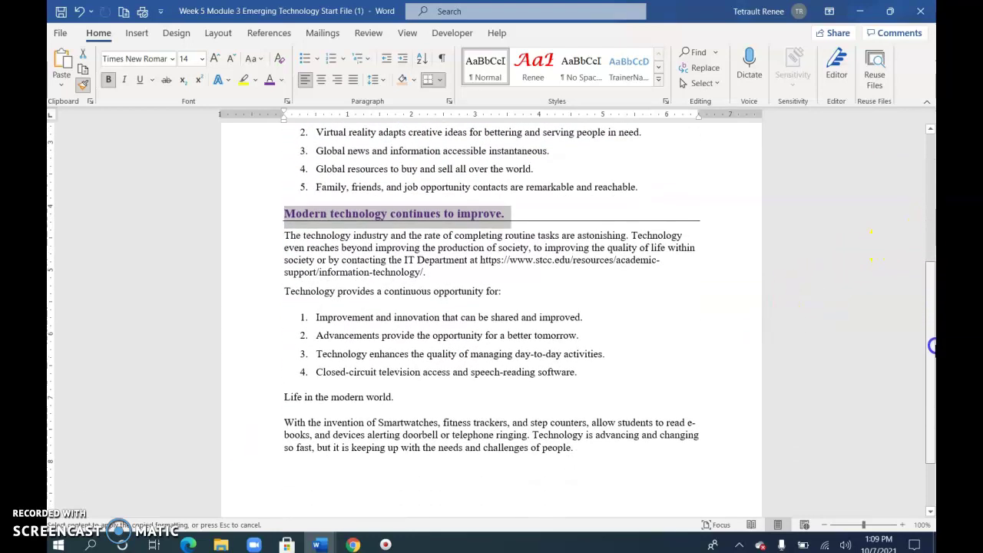
left_click(260, 291)
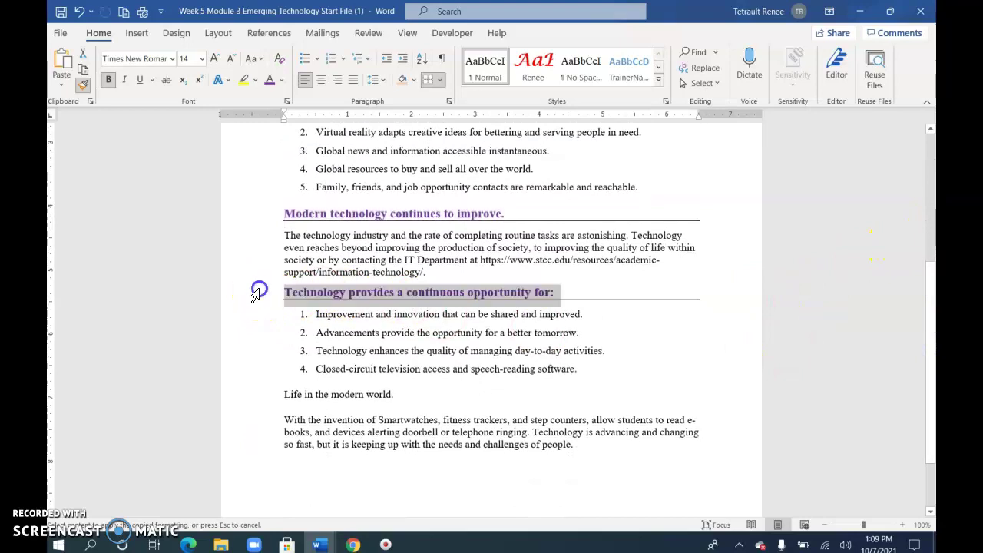
left_click(259, 399)
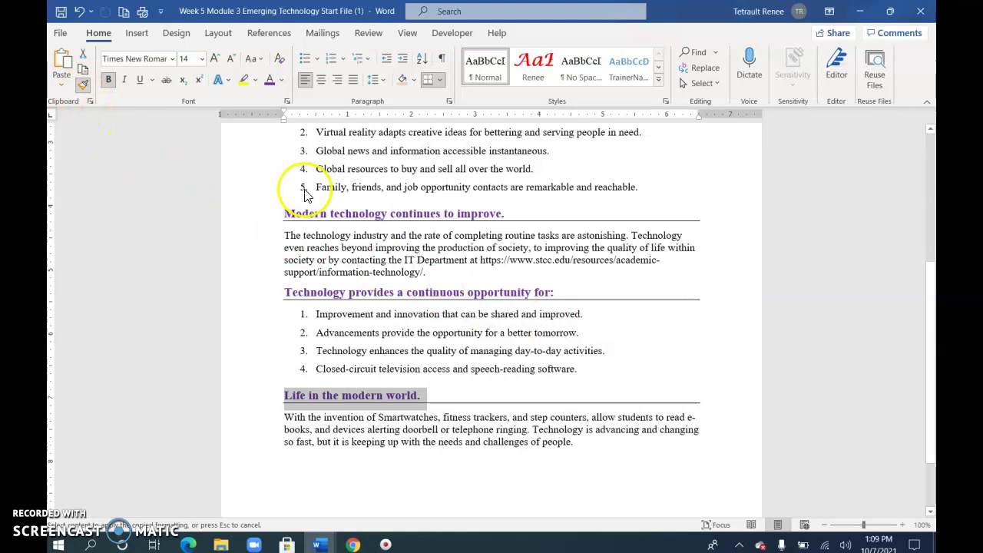
left_click(85, 85)
left_click(535, 189)
scroll(588, 246, "up", 5)
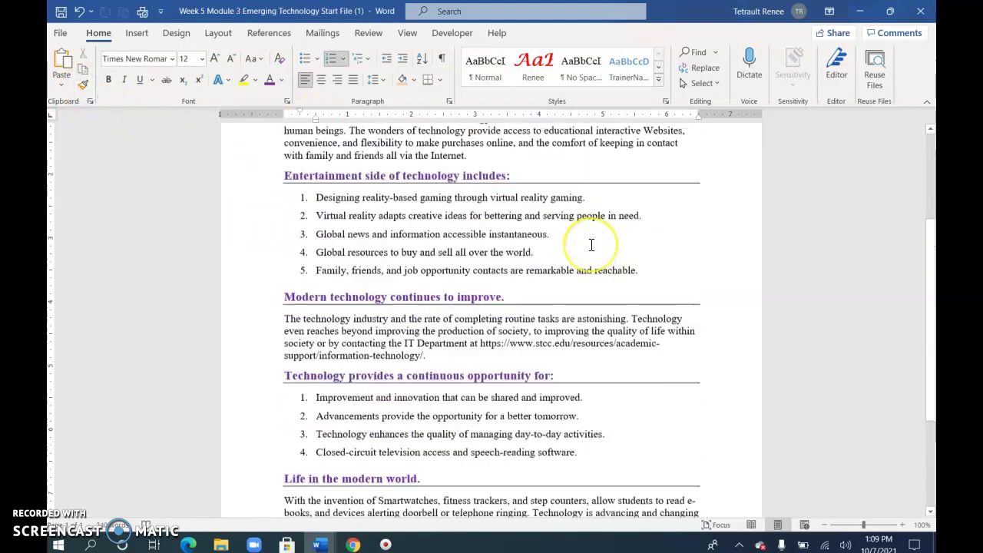